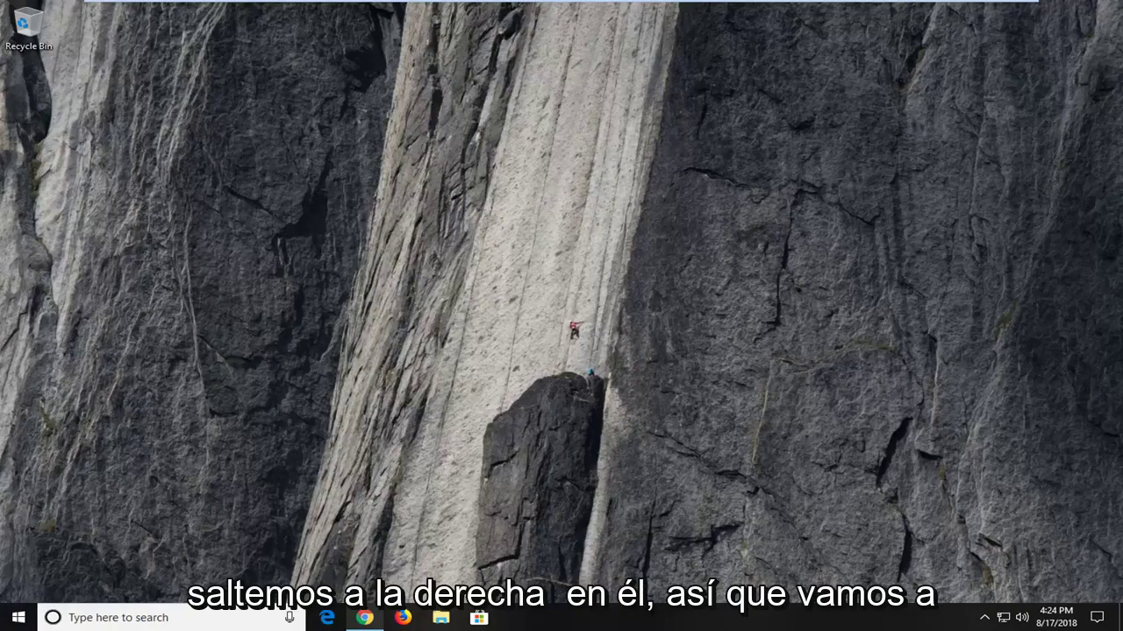
Search 'device manager' from the Start menu and launch Device Manager.
left_click(17, 618)
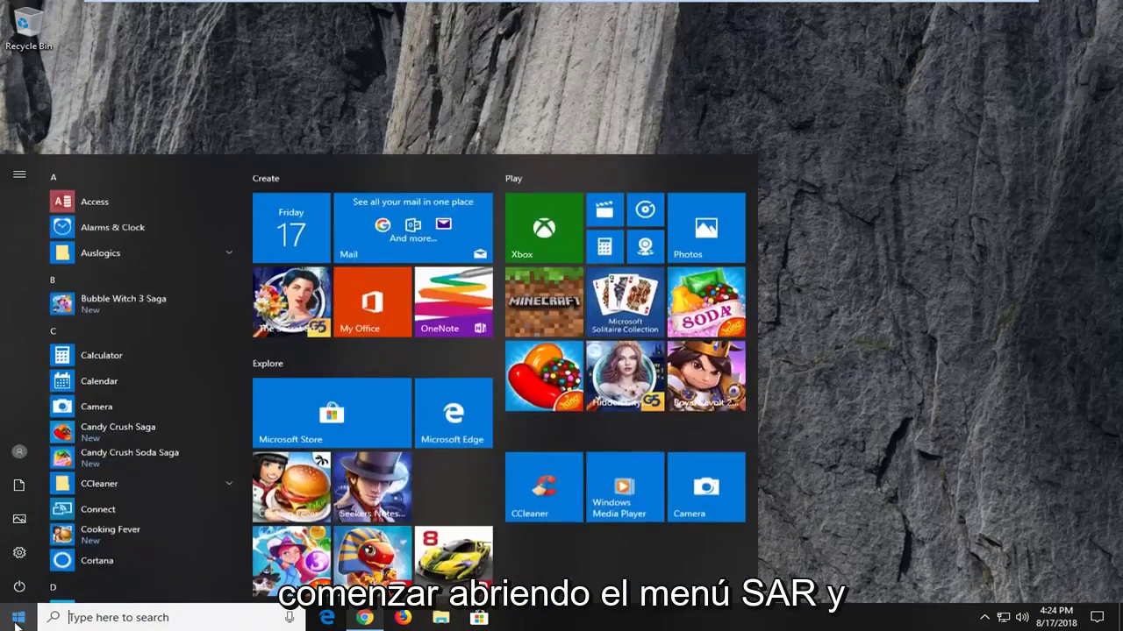
type("devic")
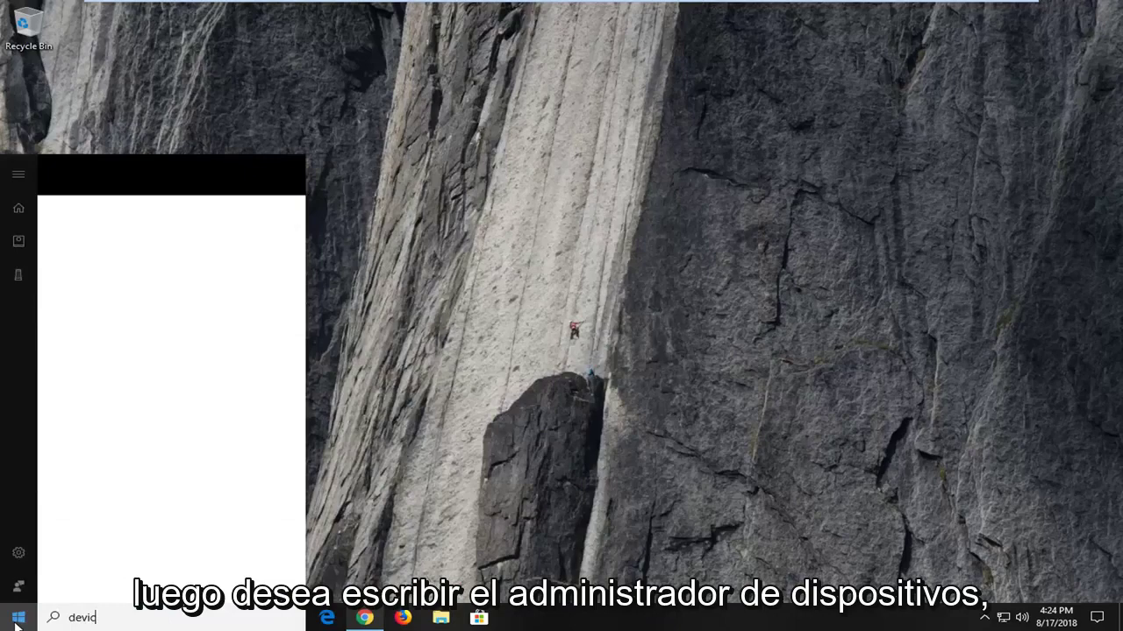
type("e manager")
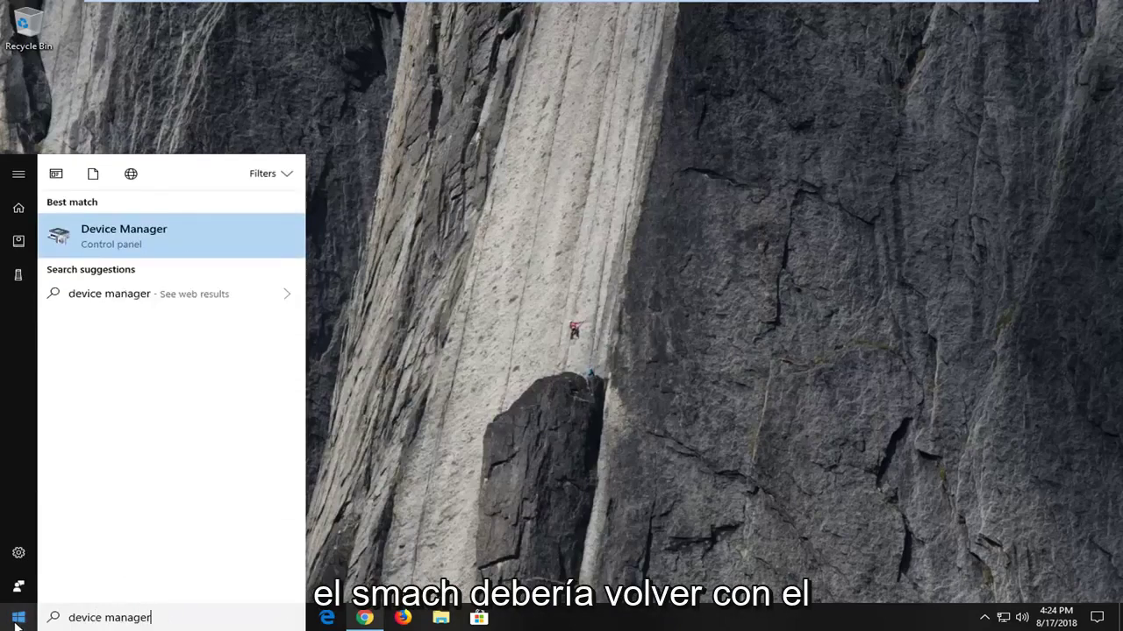
left_click(181, 248)
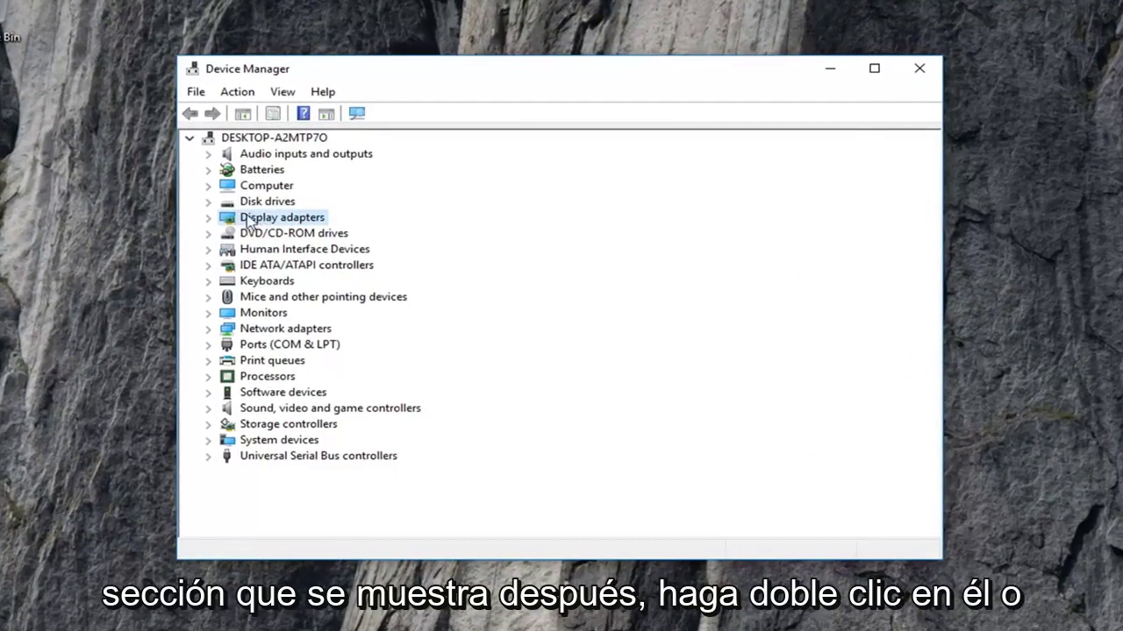
Expand Display adapters and bring up the context menu for VMware SVGA 3D.
left_click(209, 220)
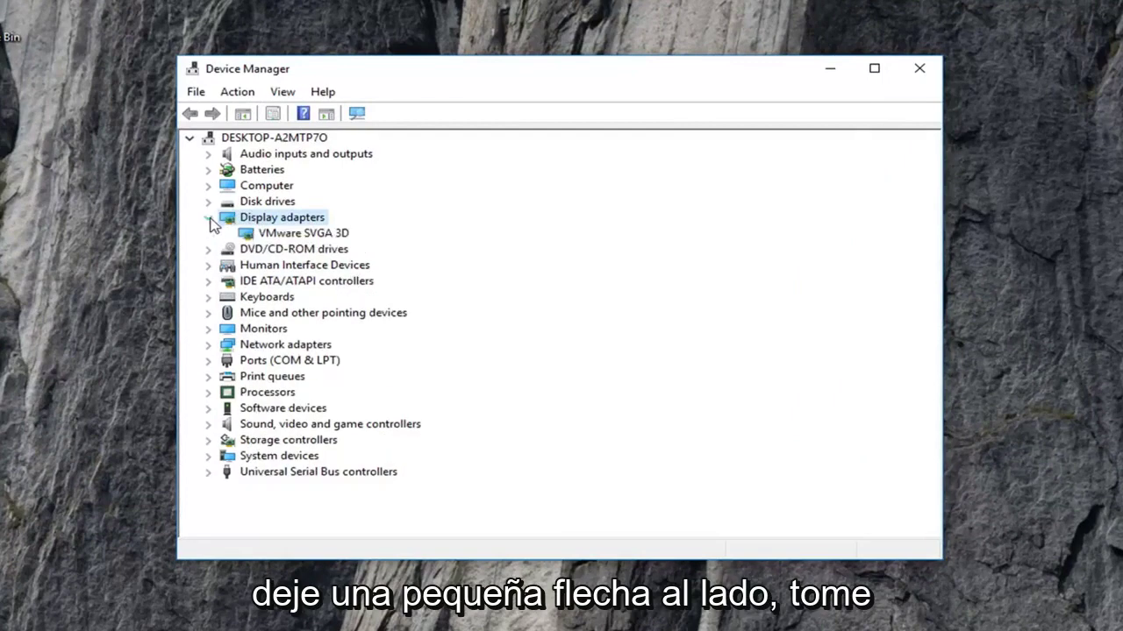
left_click(283, 235)
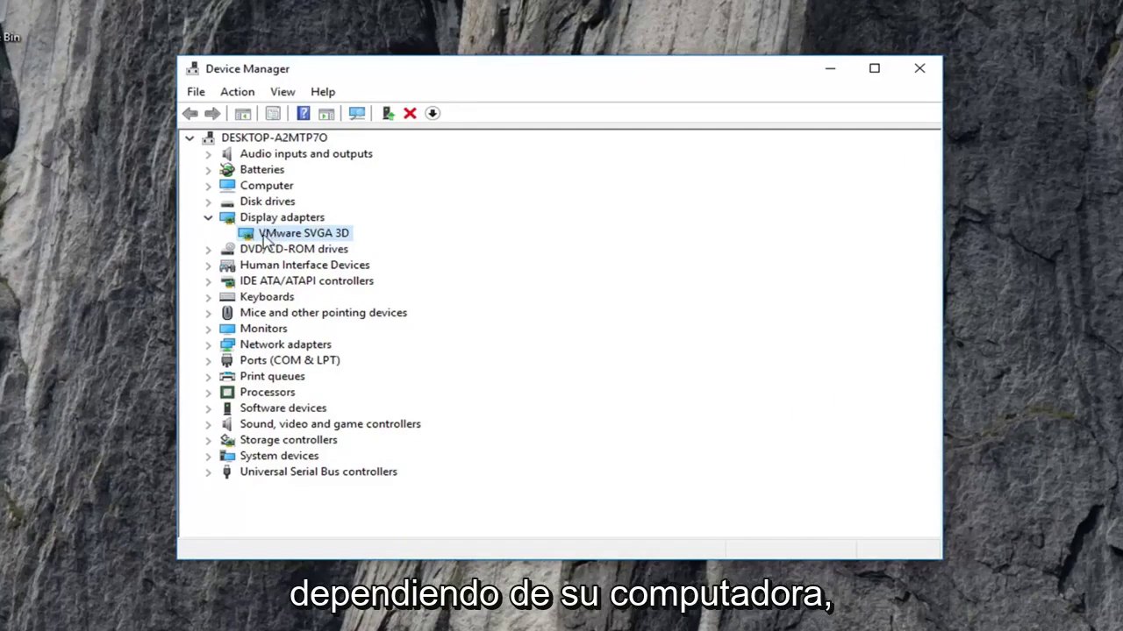
right_click(264, 237)
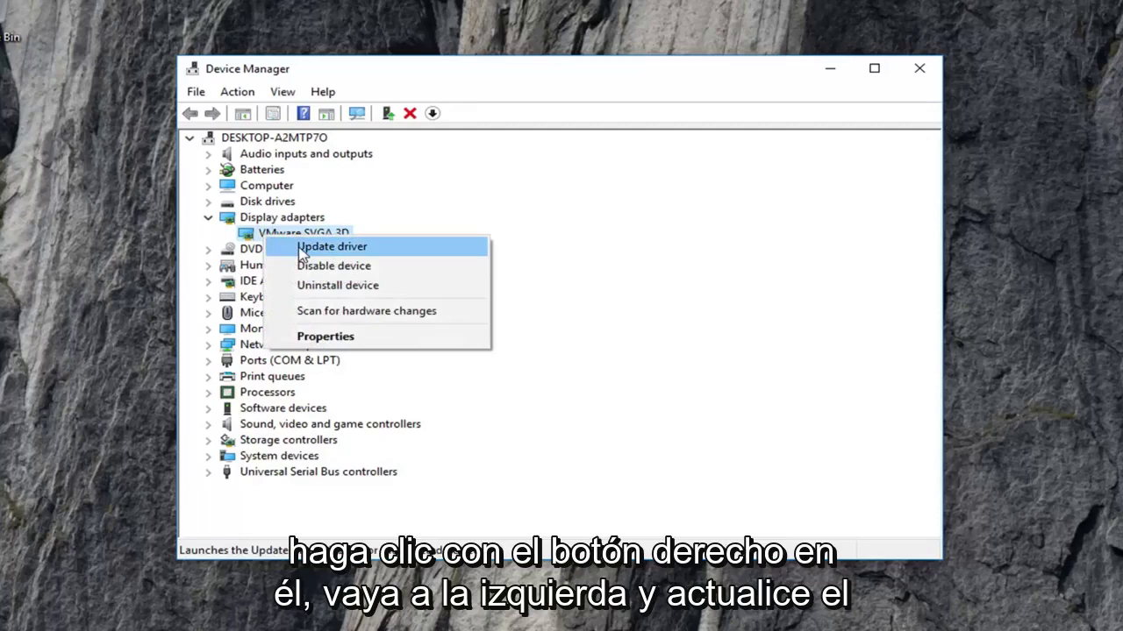
Run Update driver with automatic search for VMware SVGA 3D.
left_click(301, 250)
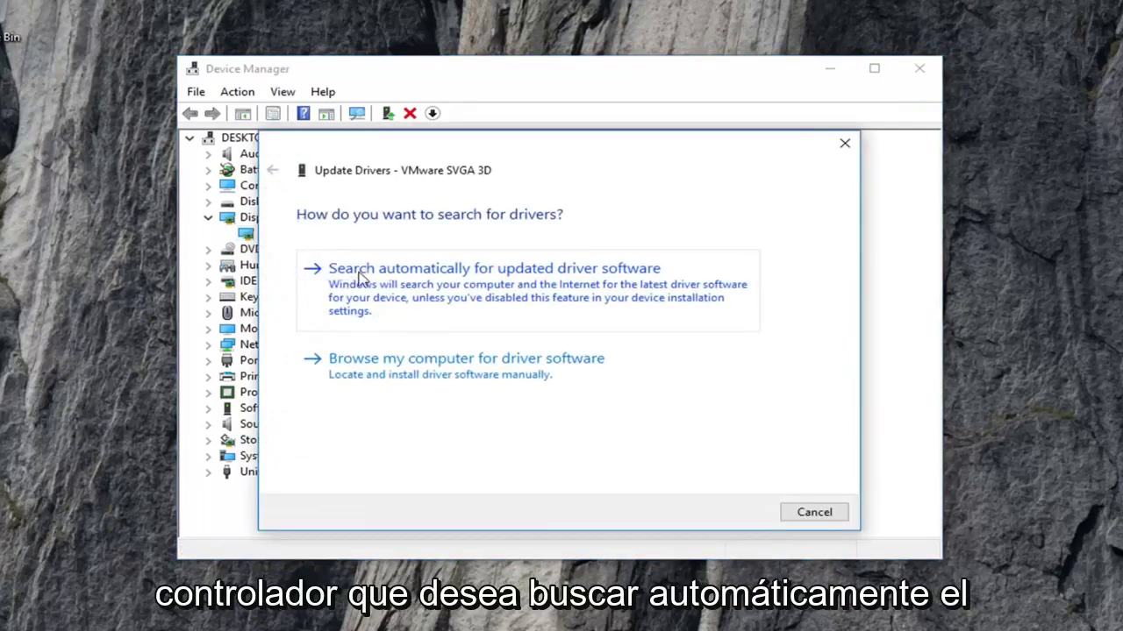
left_click(500, 284)
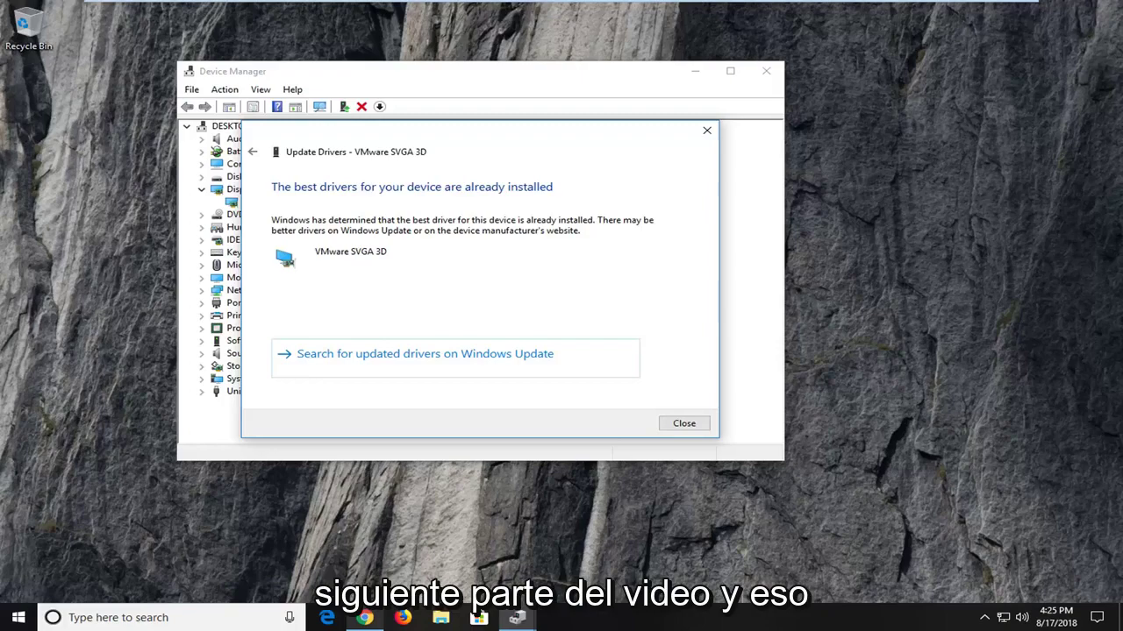
Close the driver dialog and Device Manager, then load google.com in Chrome.
left_click(707, 130)
left_click(763, 75)
left_click(365, 618)
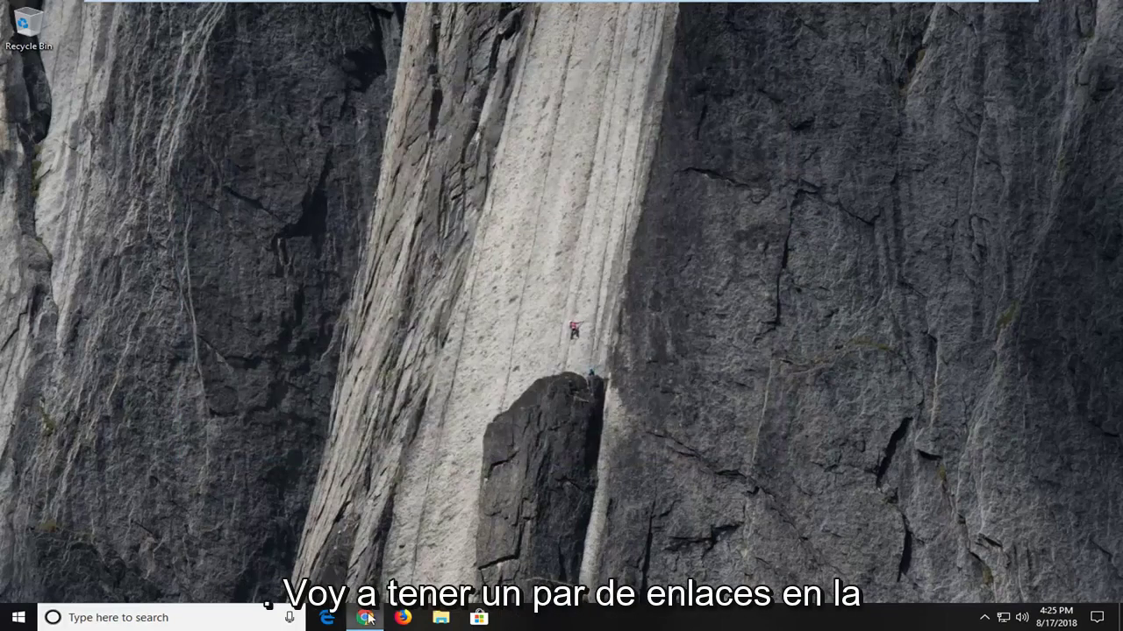
left_click(243, 32)
type("google.com")
key("Return")
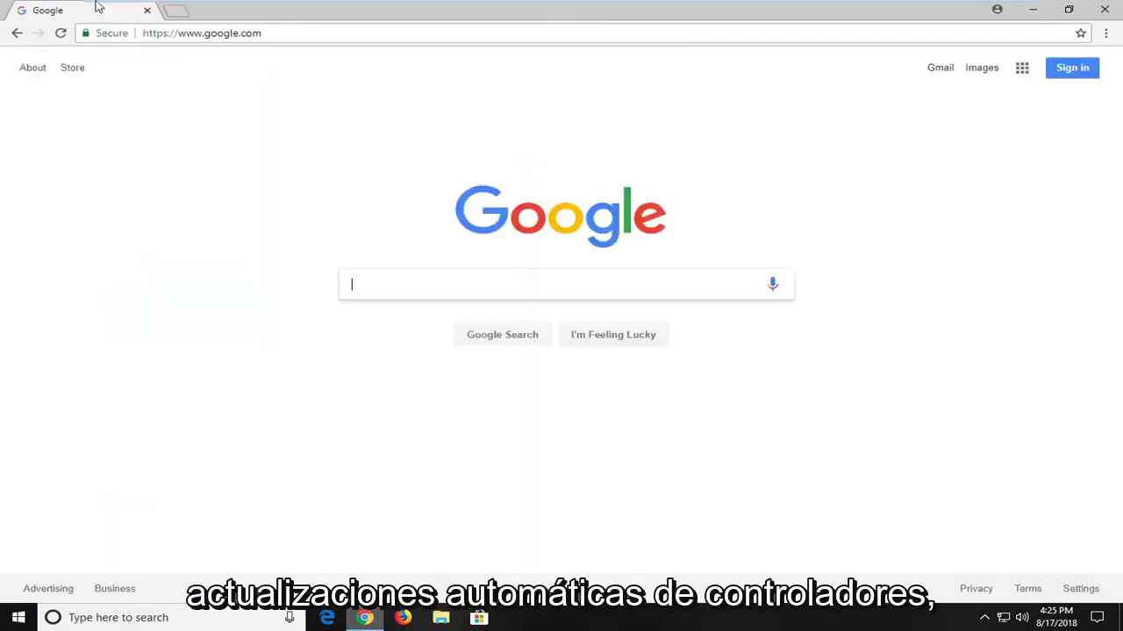
Go to support.amd.com/en-us/download in Chrome.
left_click(233, 36)
type("support.amd.com/en-us/download")
key("Return")
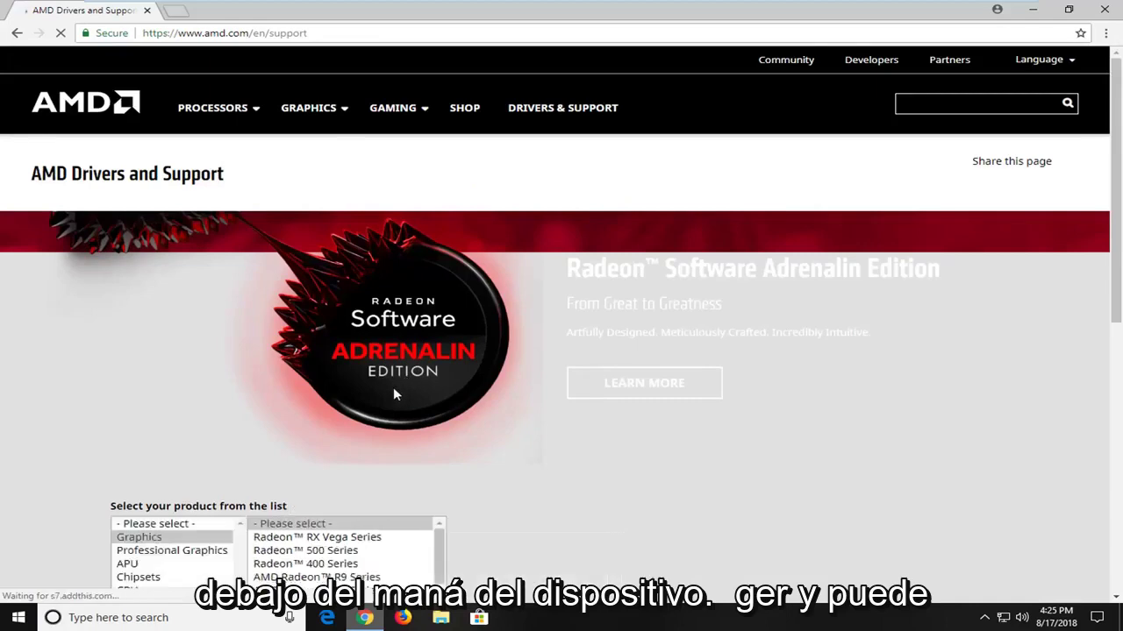
Scroll through the AMD Drivers and Support page to review its contents.
scroll(393, 394, "down", 2)
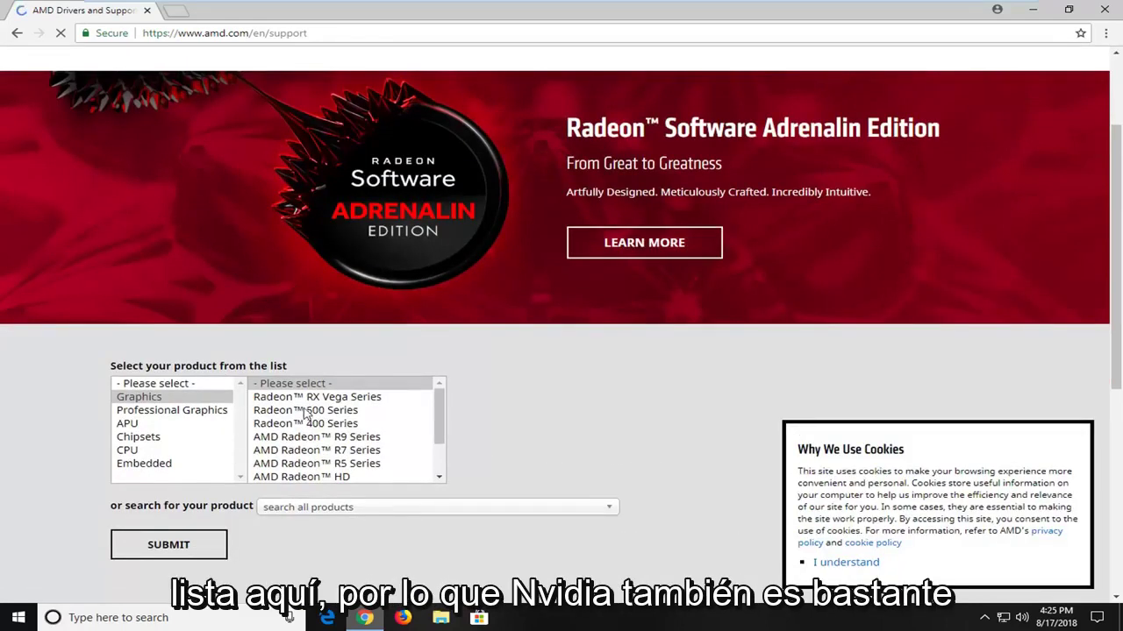
scroll(526, 484, "down", 4)
scroll(522, 467, "down", 1)
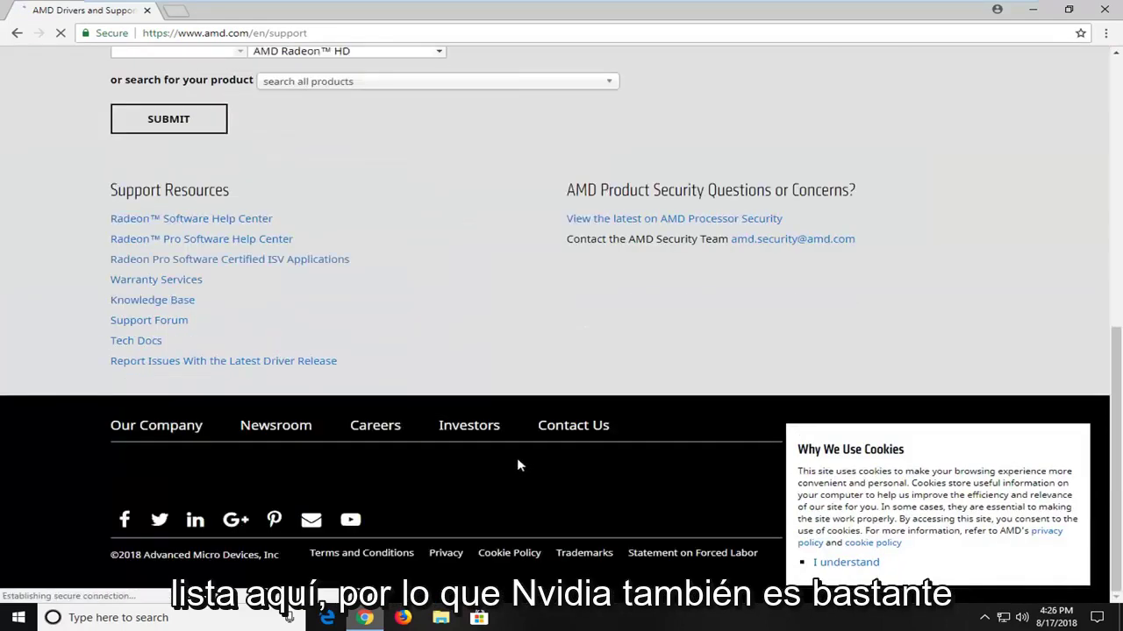
scroll(470, 449, "up", 2)
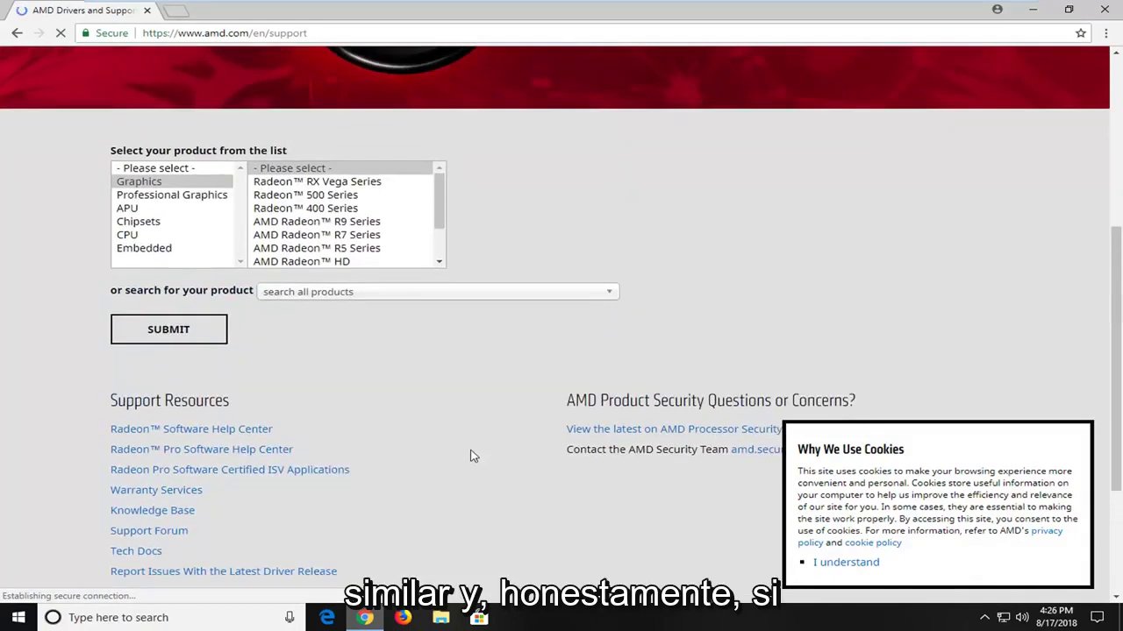
scroll(550, 356, "down", 2)
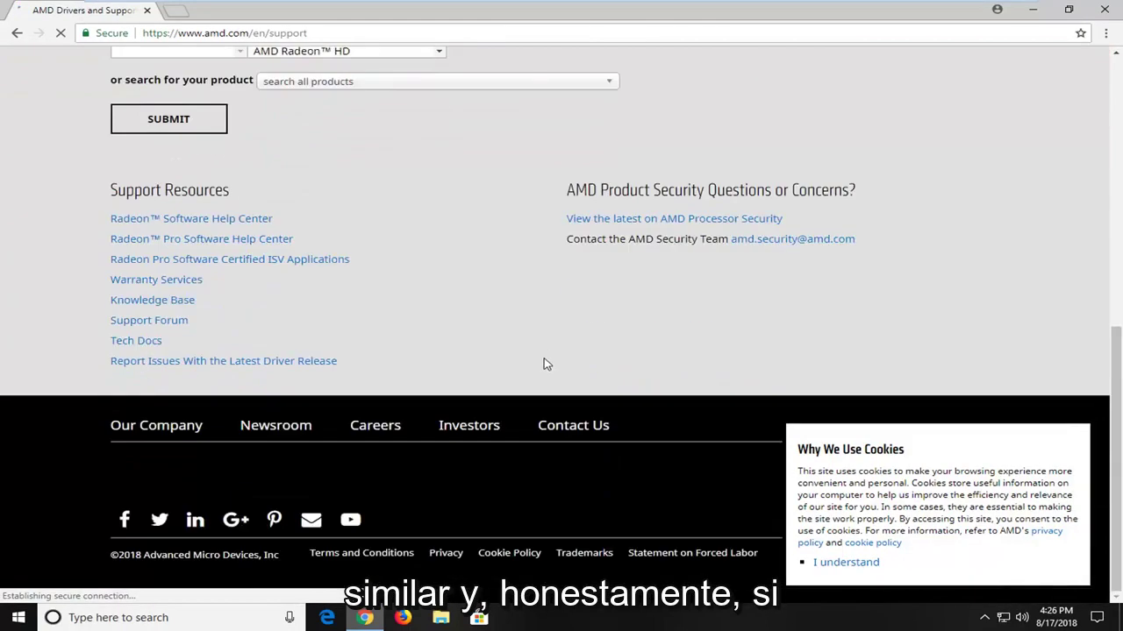
scroll(544, 364, "up", 3)
scroll(167, 436, "up", 1)
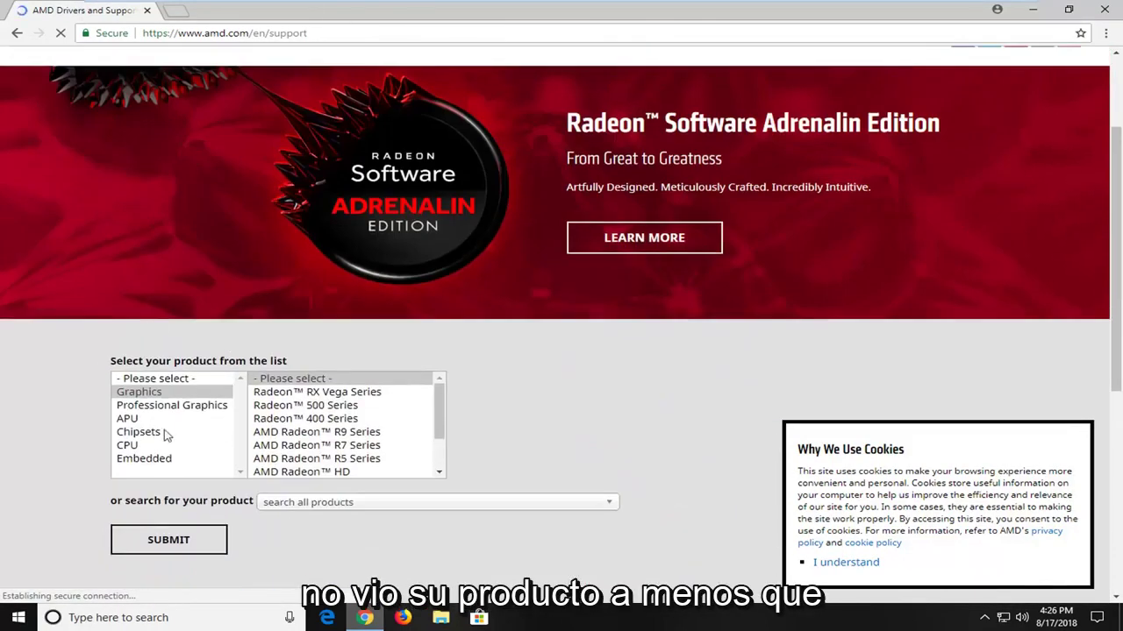
Load google.com in a new Chrome tab.
left_click(174, 10)
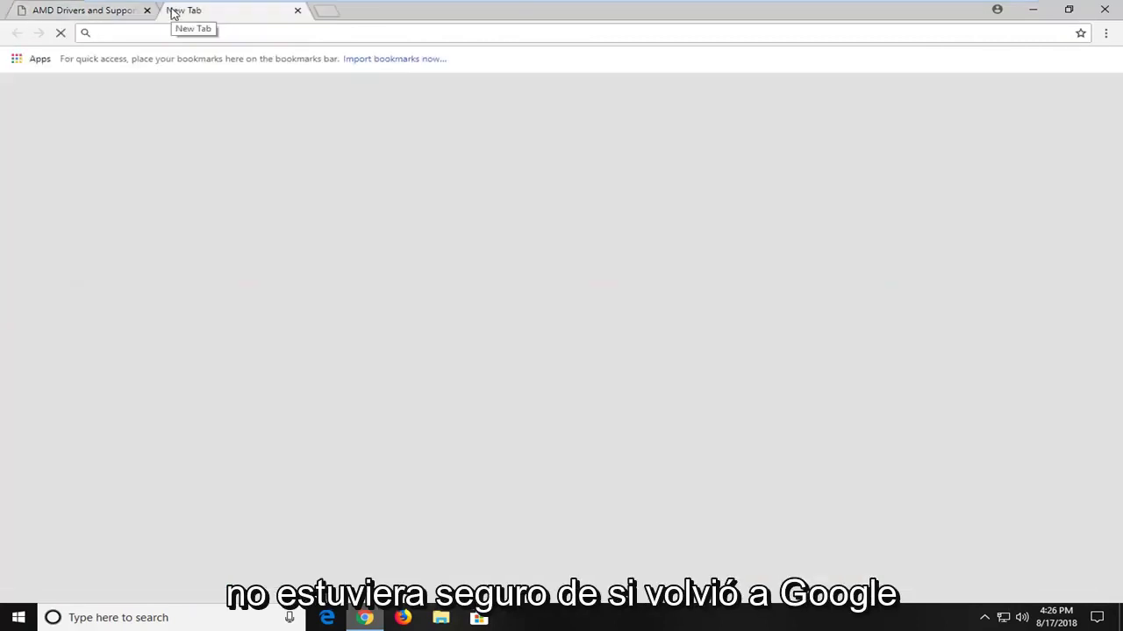
type("google.c")
key("Return")
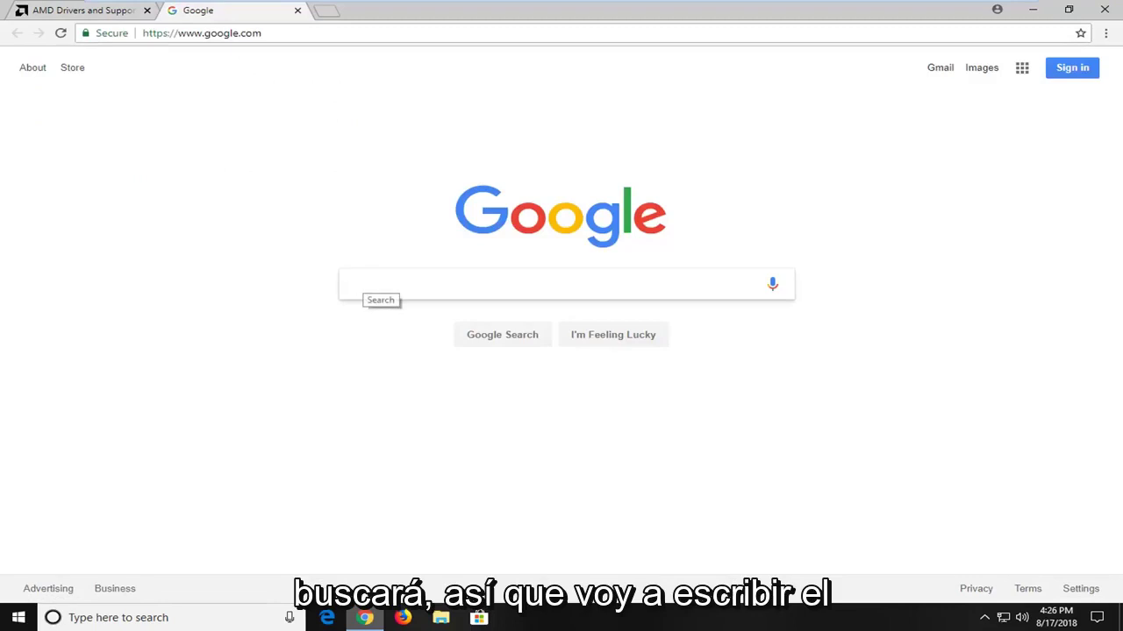
Search Google for 'amd driver automatic' and open the AMD Driver Autodetect result.
type("amd drive")
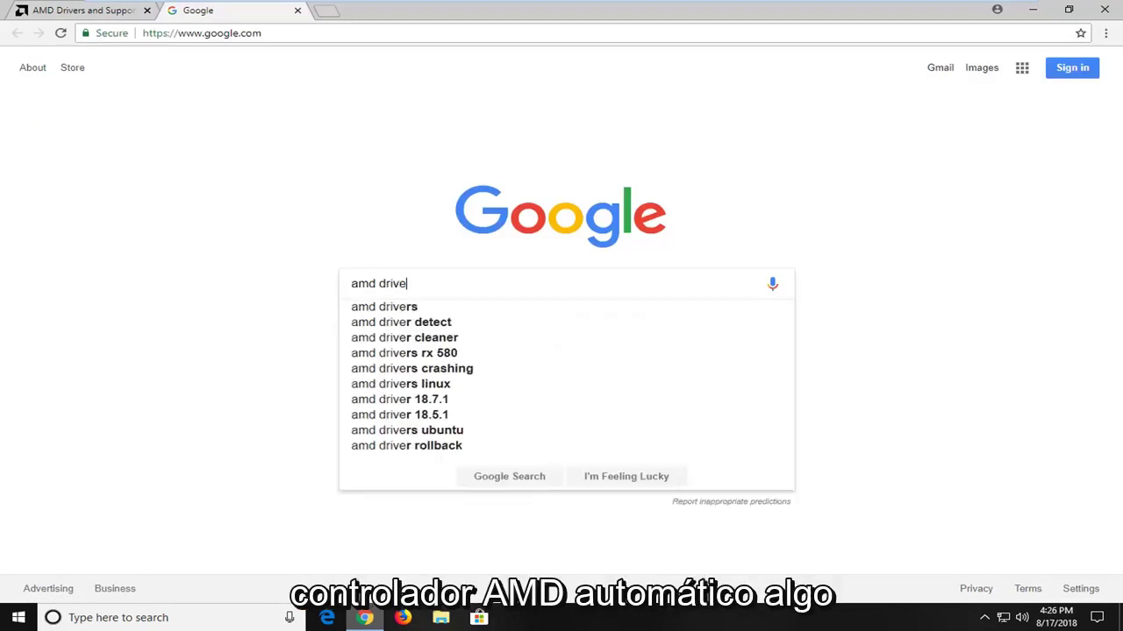
type("r automatic")
key("Return")
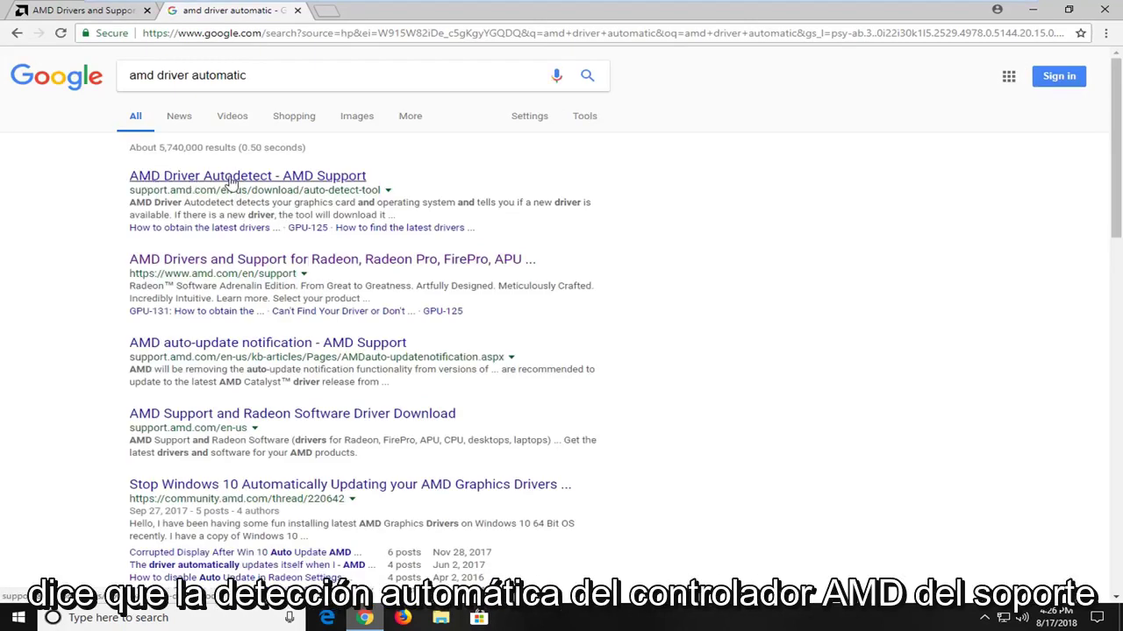
double_click(134, 190)
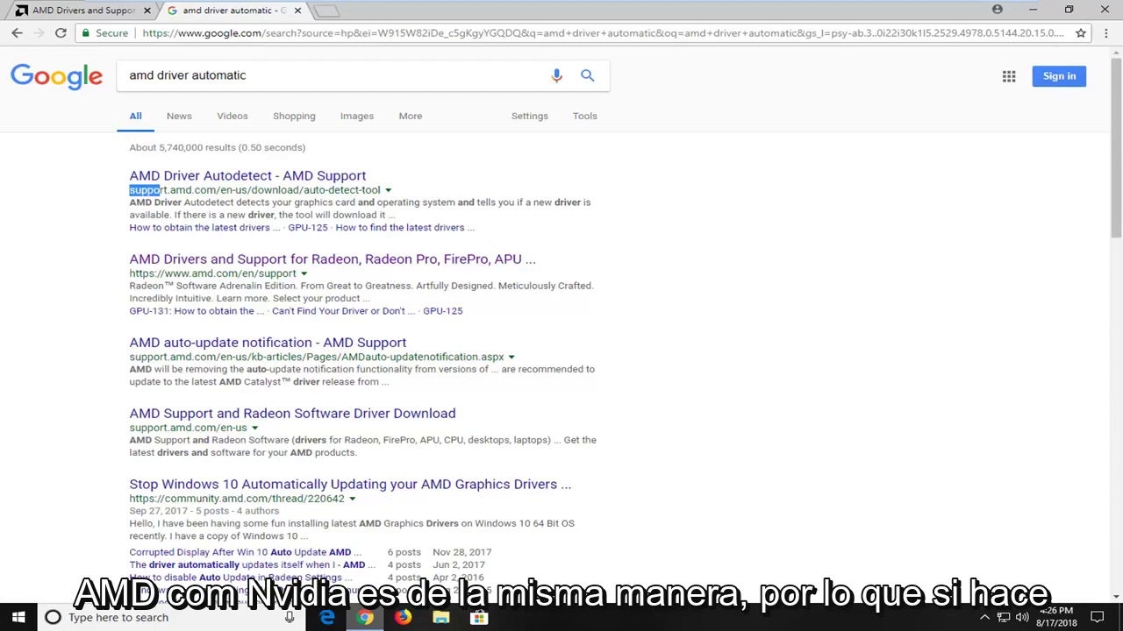
left_click(161, 190)
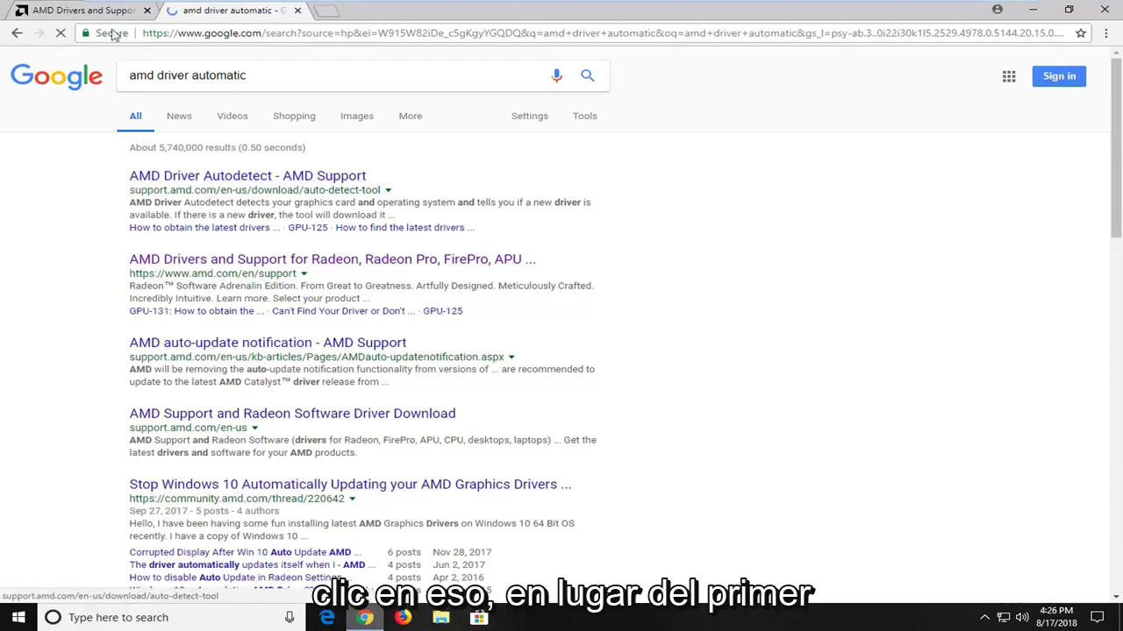
Return to the AMD Drivers and Support tab and scroll down it.
left_click(87, 13)
scroll(426, 388, "down", 2)
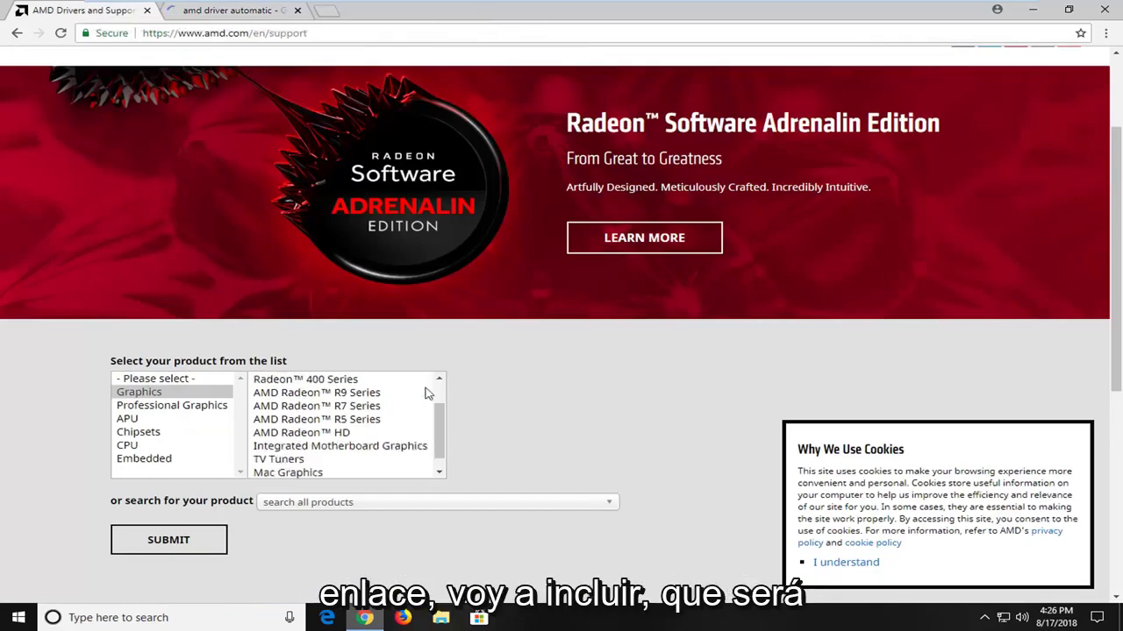
scroll(392, 392, "down", 1)
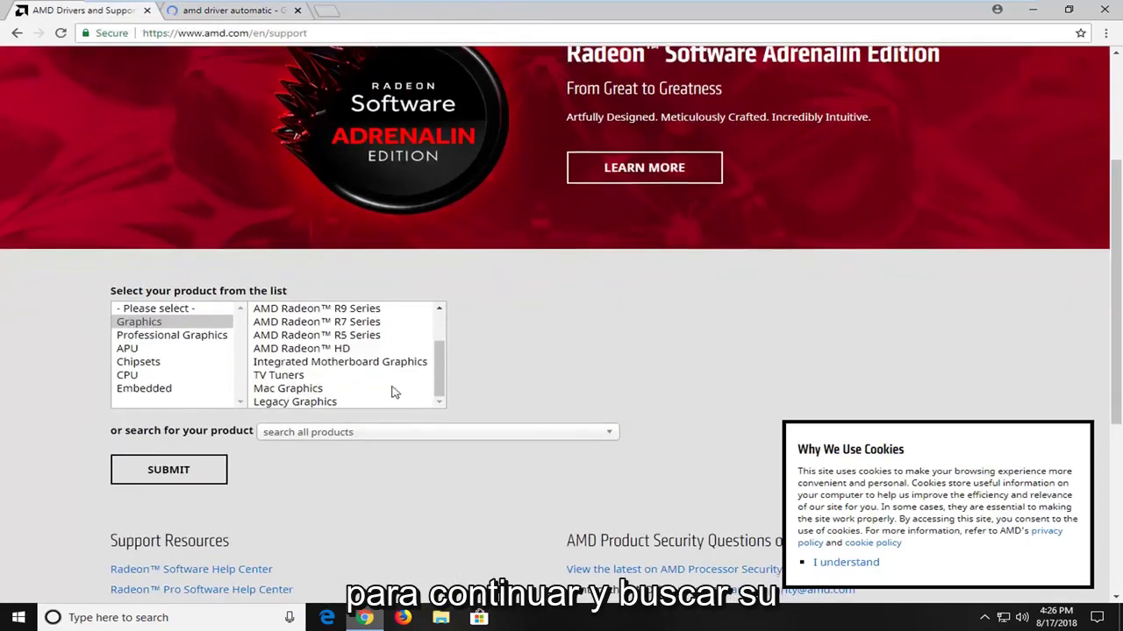
Close the second tab with Ctrl+W and minimize Chrome to the desktop.
left_click(209, 11)
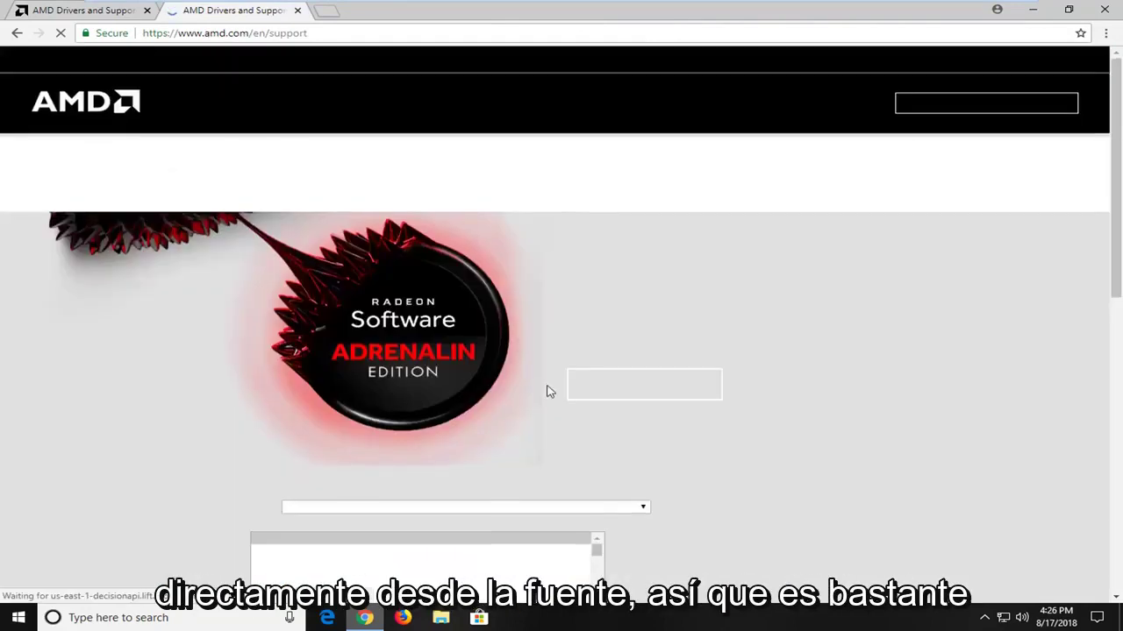
key("ctrl+w")
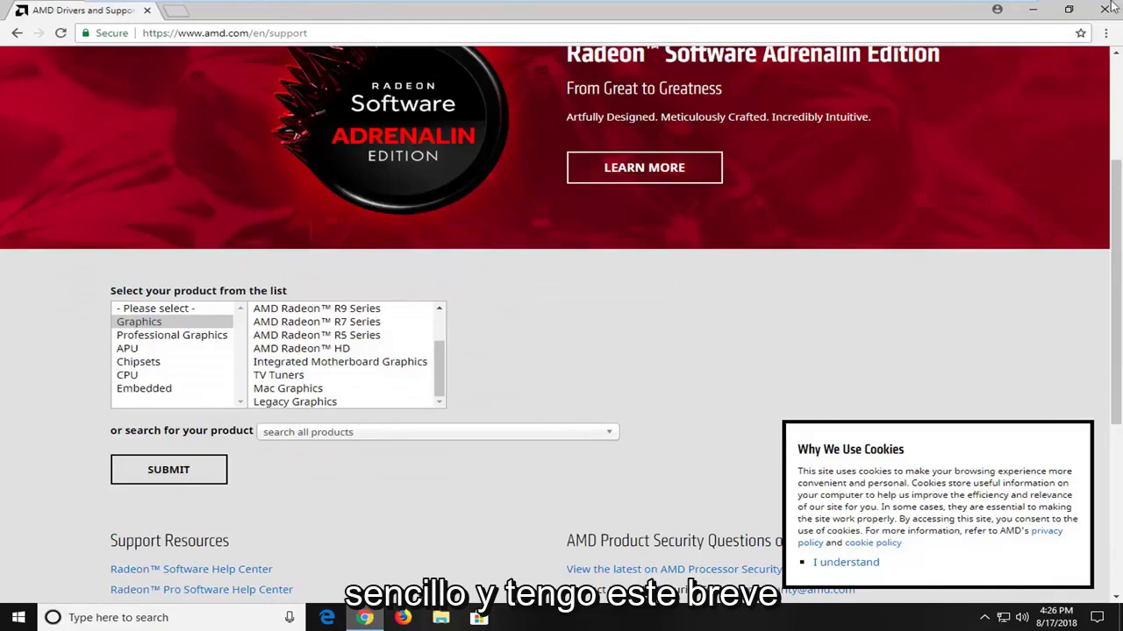
left_click(1032, 10)
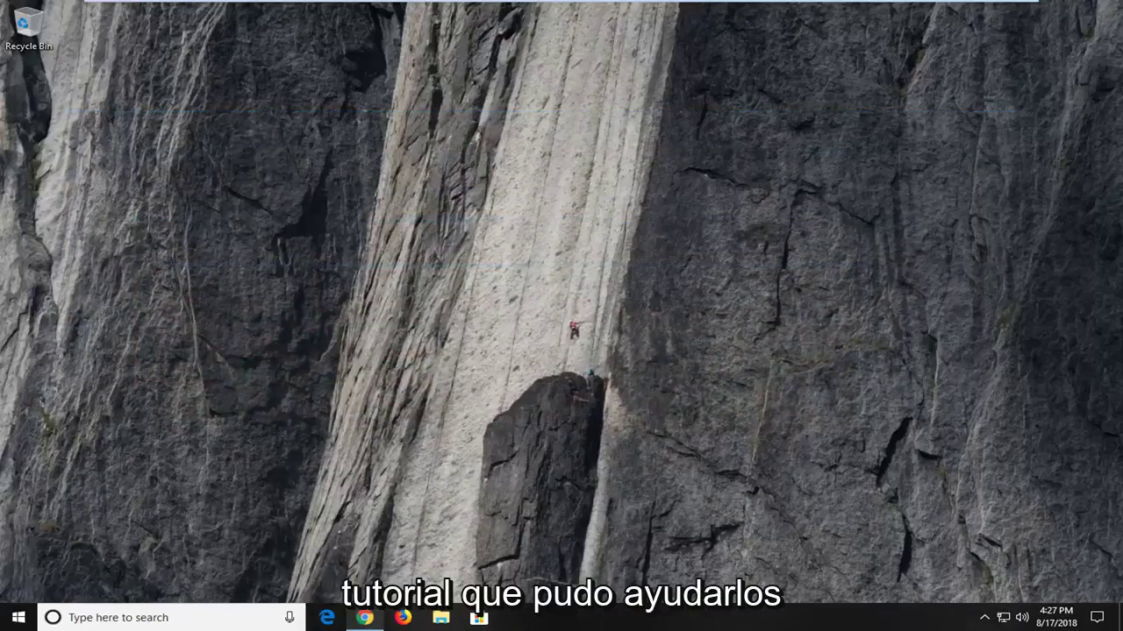